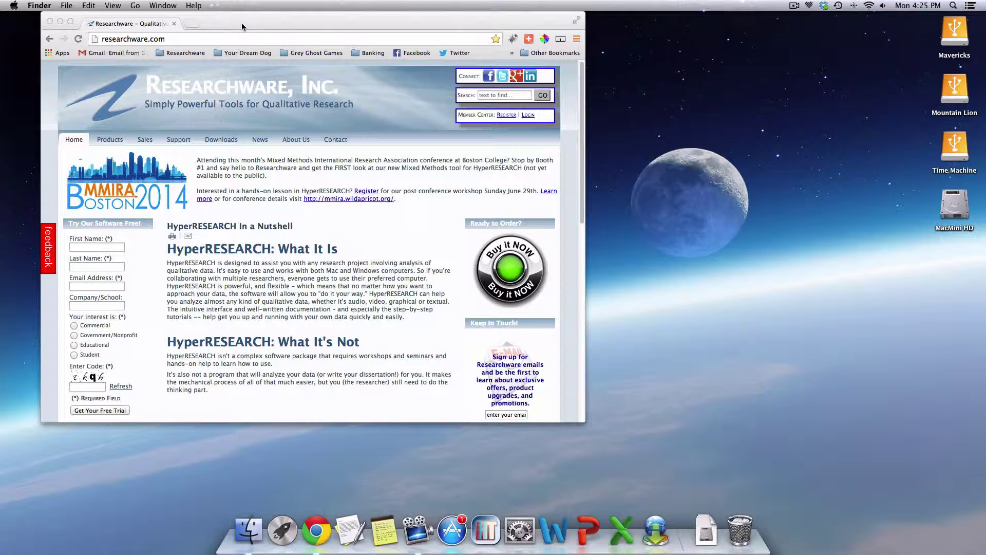
Download the Mac version of HyperRESEARCH 3.5.2 Installer.dmg from Researchware's downloads page and save it in the Downloads folder.
left_click(171, 39)
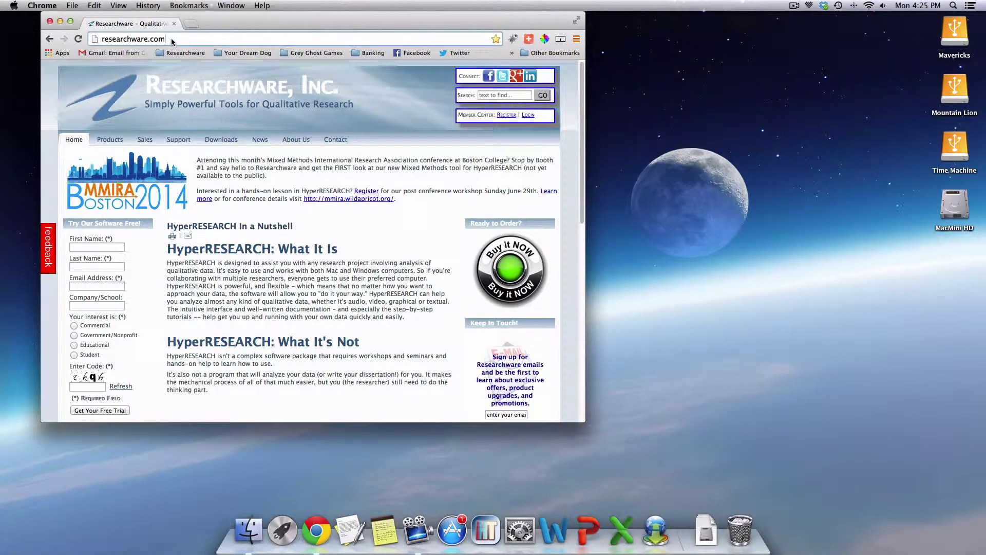
key("super+a")
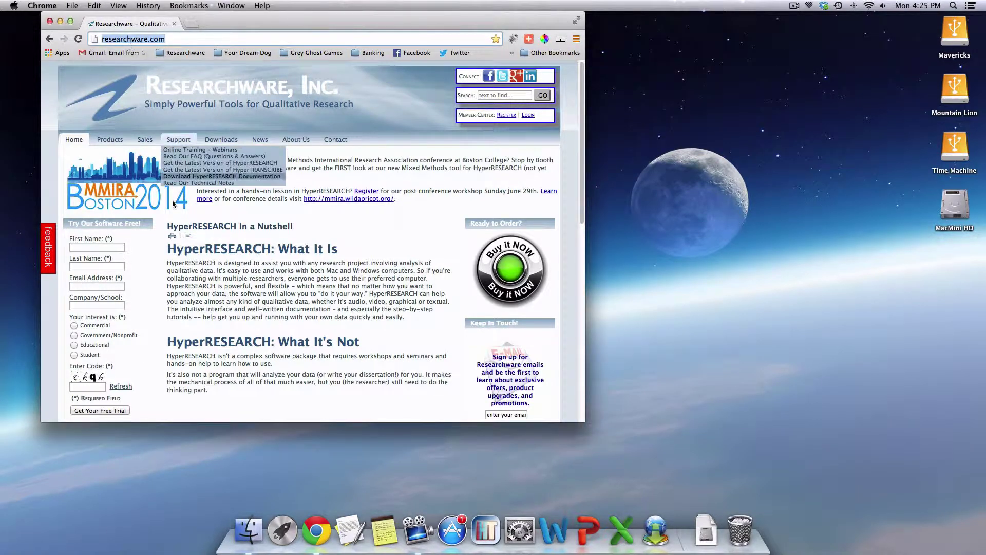
left_click(224, 143)
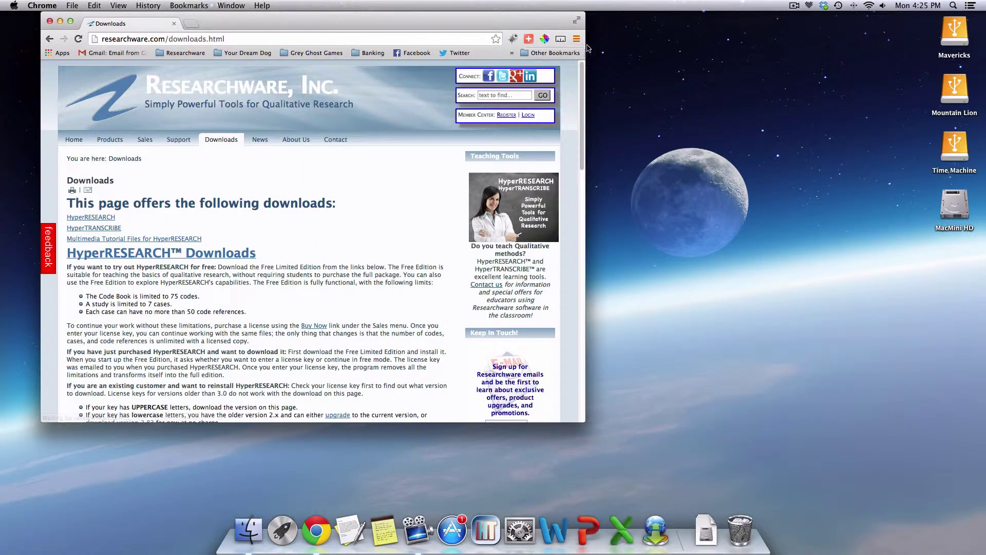
left_click_drag(581, 92, 594, 163)
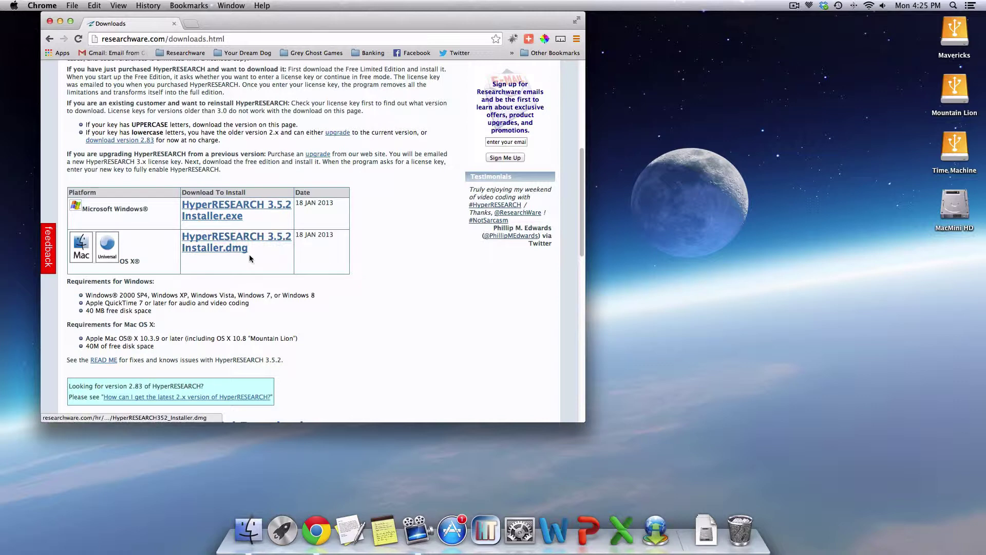
left_click(233, 251)
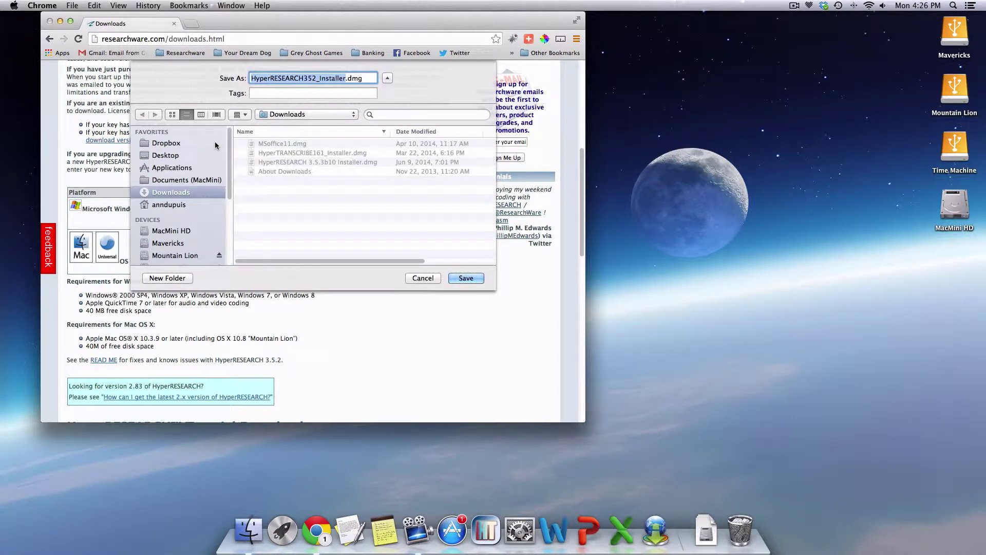
left_click(461, 276)
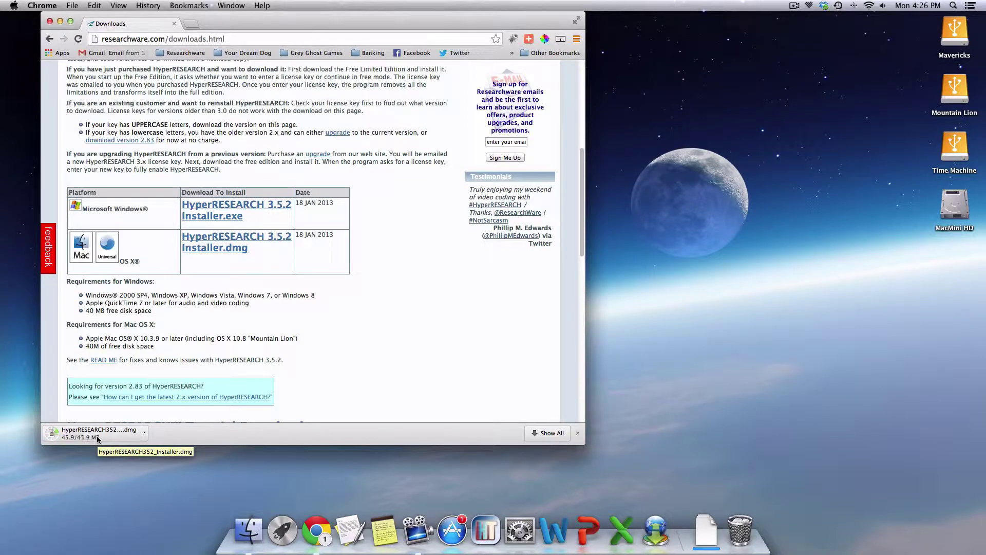
Open the downloaded disk image, view its contents in Finder and launch HyperRESEARCH 3.5.2 Installer.app, allowing it to open.
left_click(97, 438)
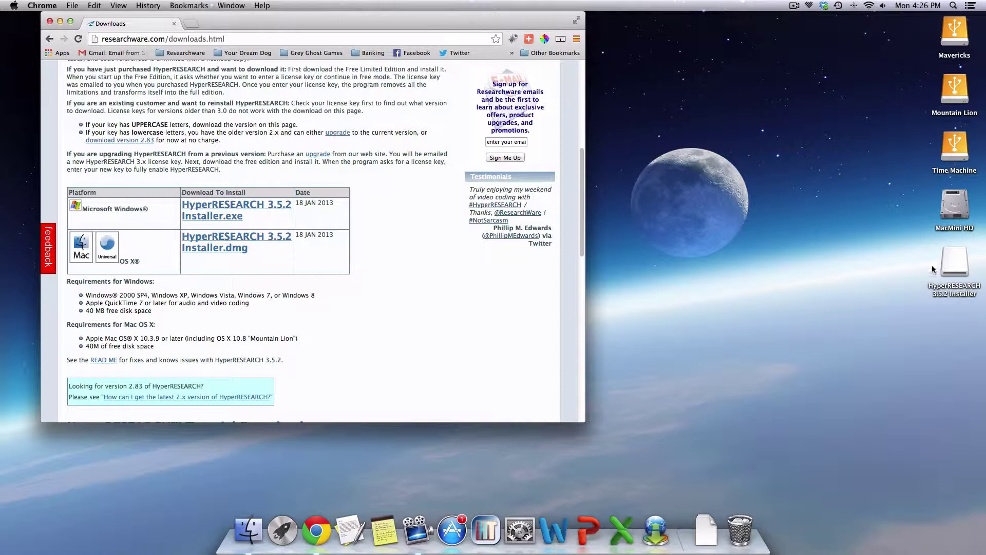
left_click(242, 531)
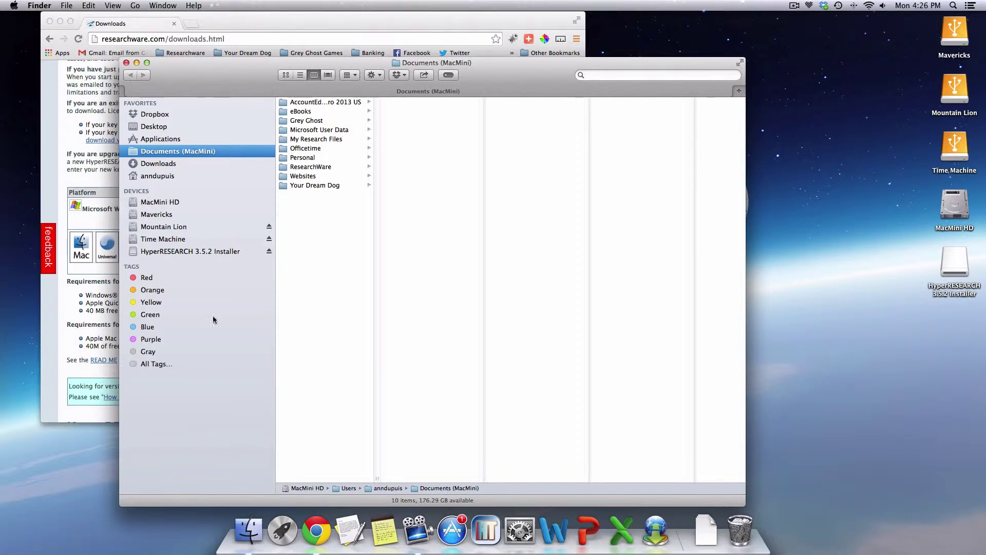
left_click(167, 252)
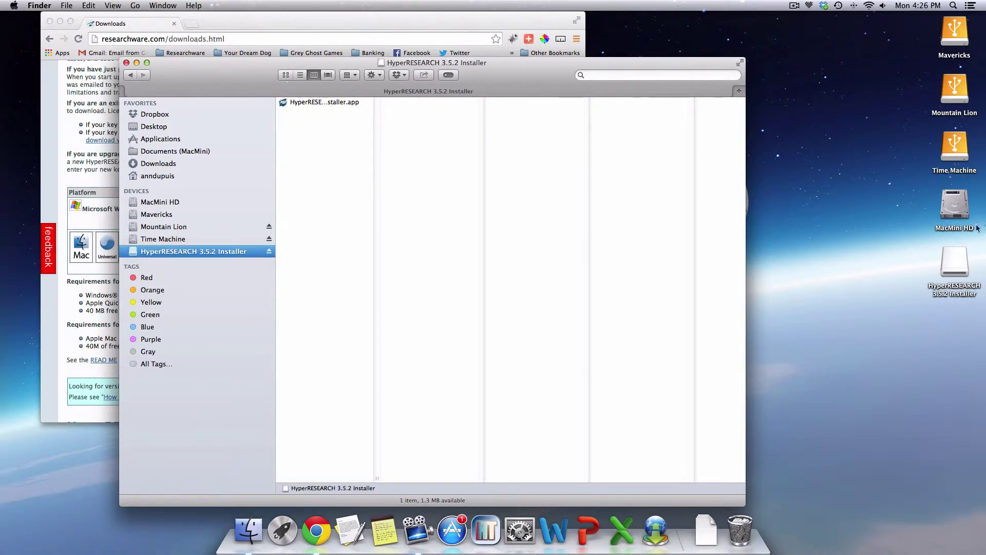
left_click(955, 267)
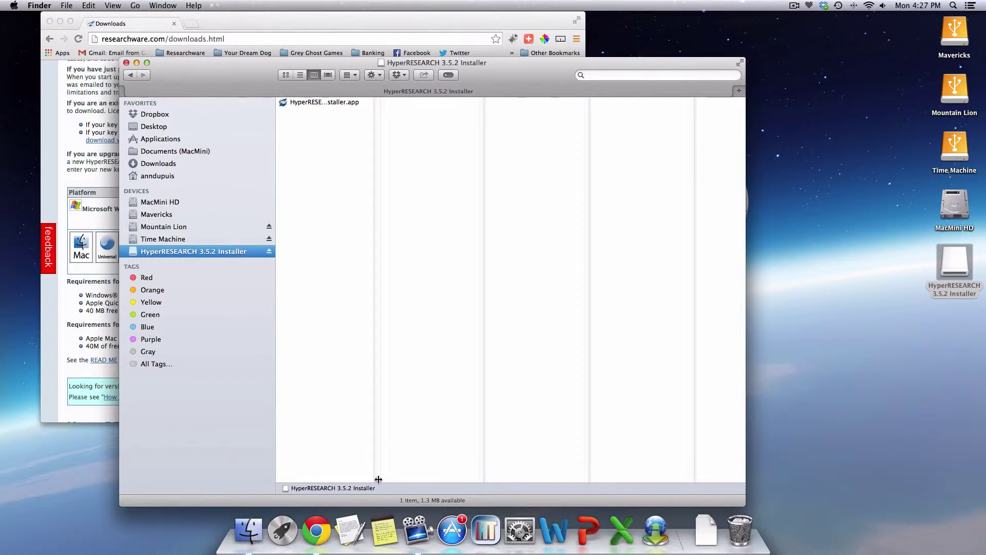
left_click_drag(379, 482, 422, 480)
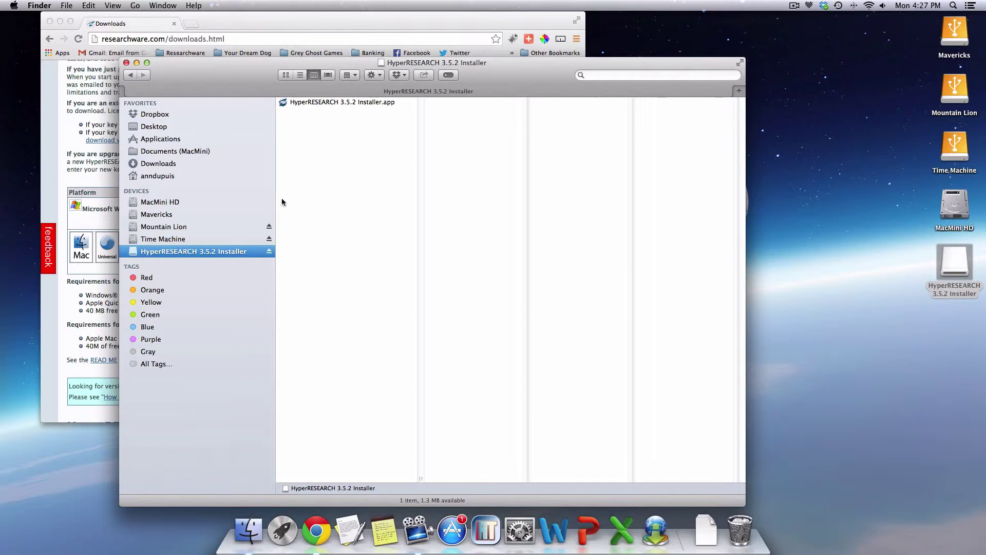
left_click(336, 103)
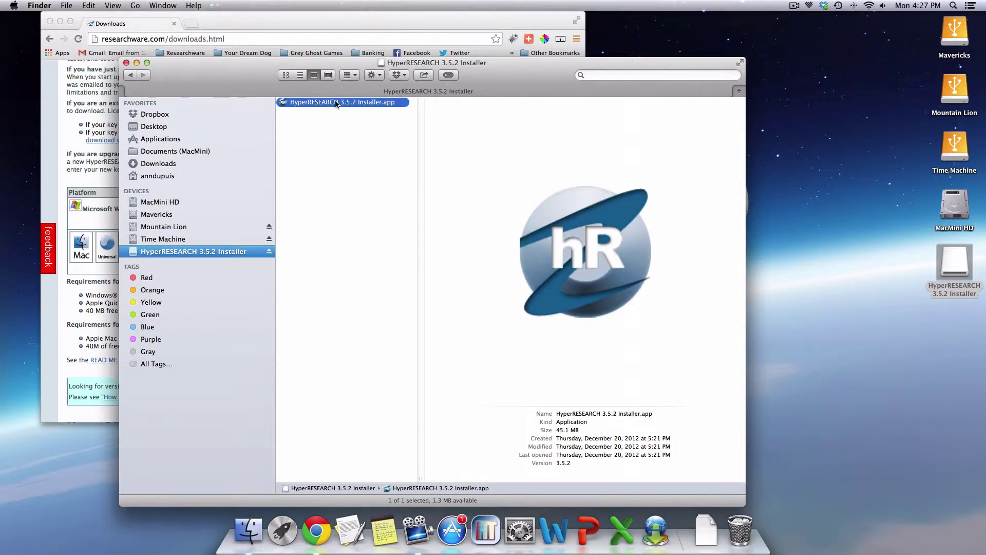
double_click(337, 103)
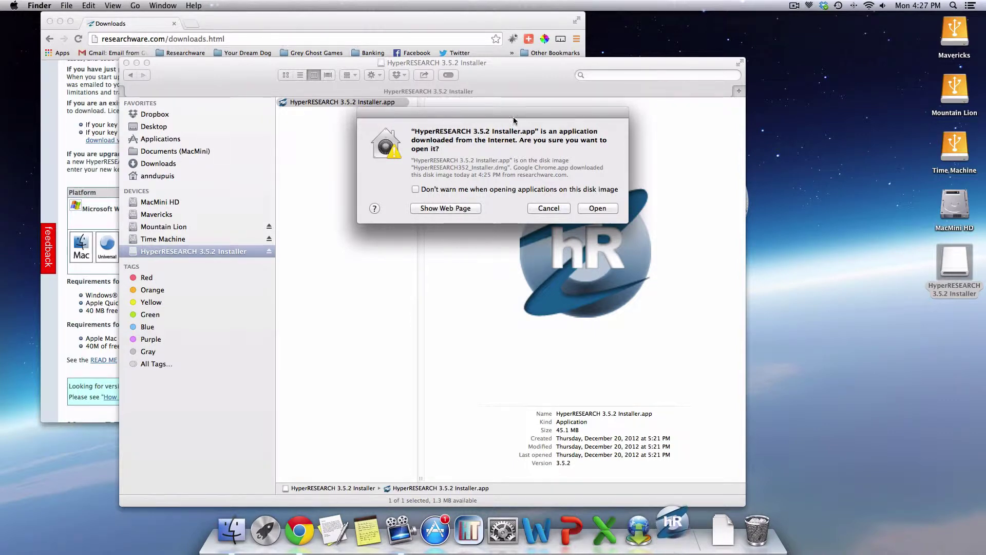
left_click(597, 208)
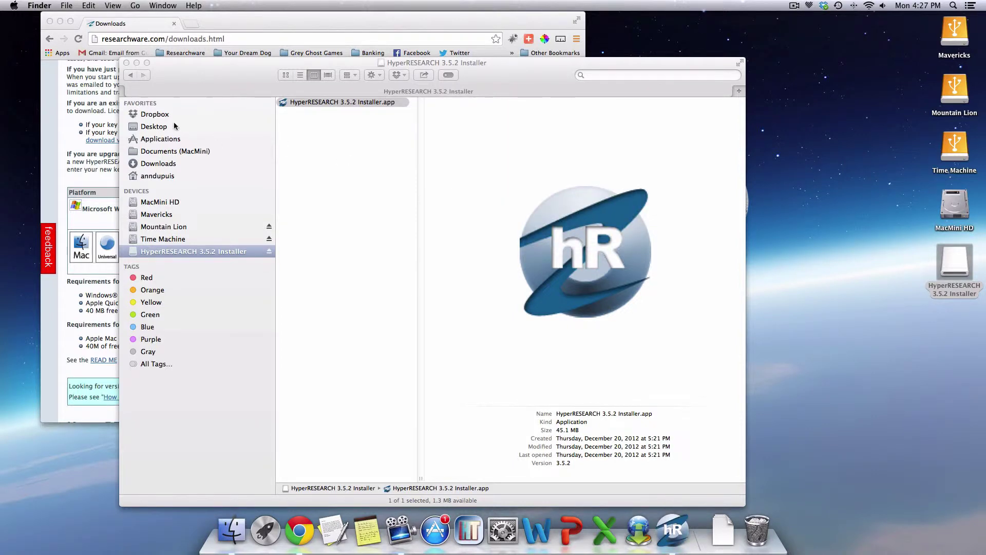
Close the Finder window, hide all other applications and bring the HyperRESEARCH installer window forward, placing it near the desktop's centre.
left_click(126, 63)
left_click(40, 6)
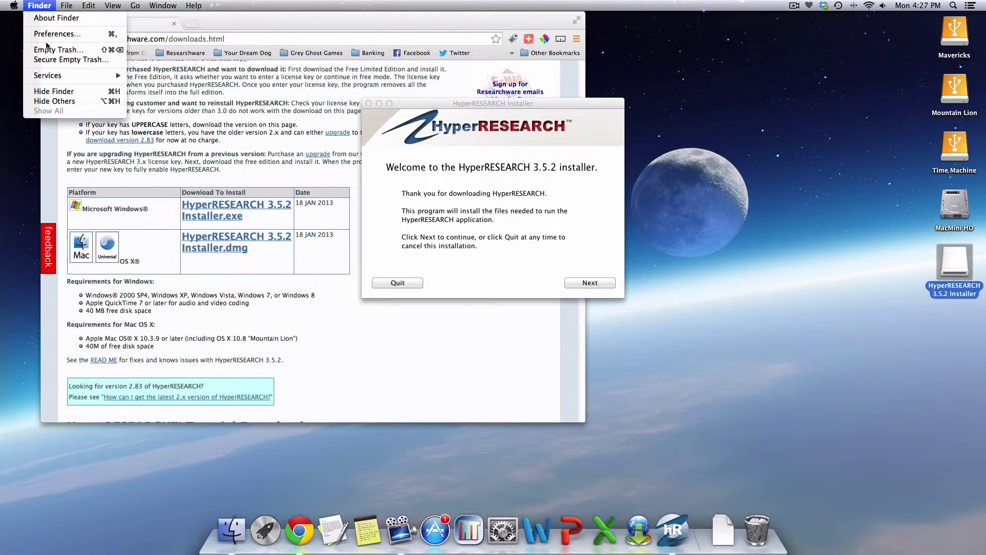
left_click(55, 100)
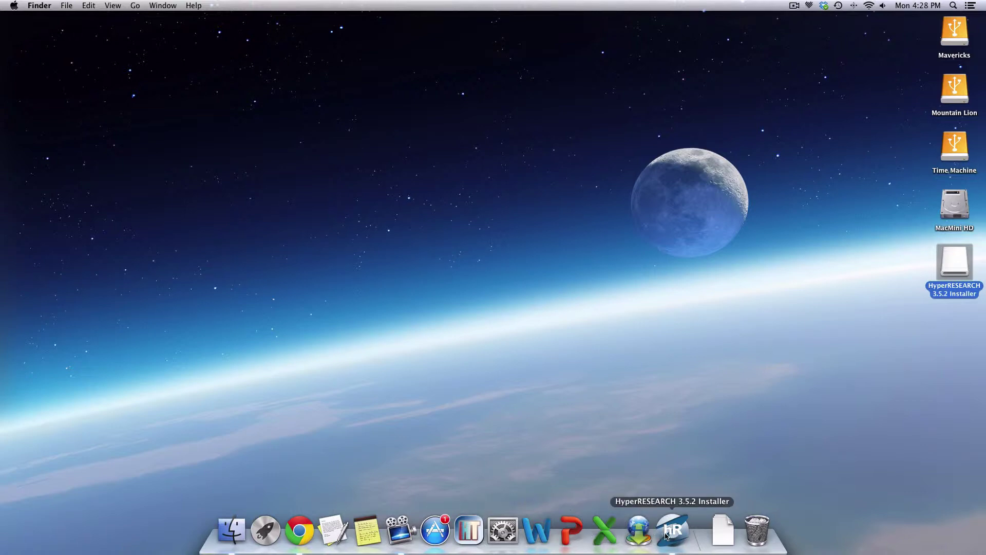
left_click(669, 531)
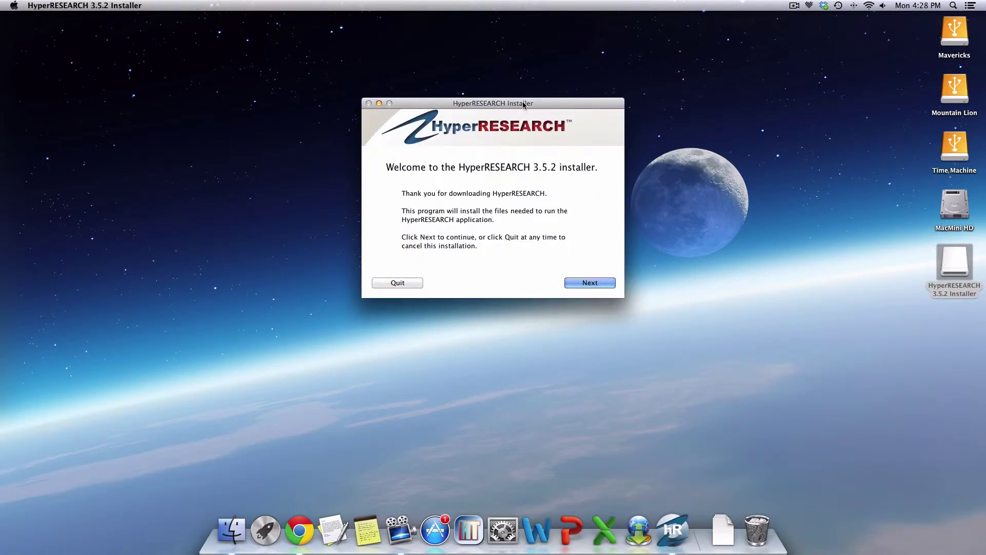
left_click_drag(521, 111, 500, 176)
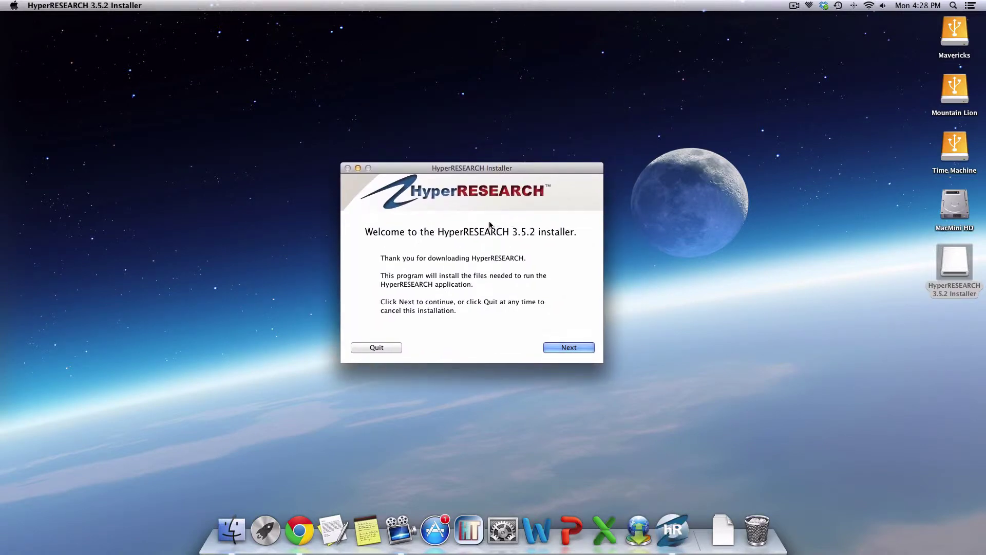
Go through the HyperRESEARCH software license terms to the end and accept the license agreement.
left_click(568, 349)
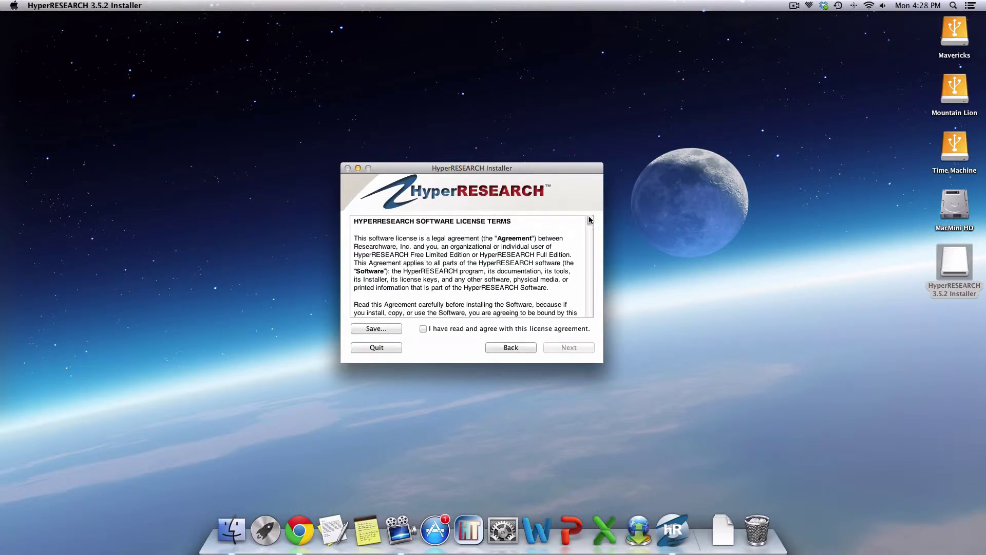
left_click_drag(589, 221, 589, 245)
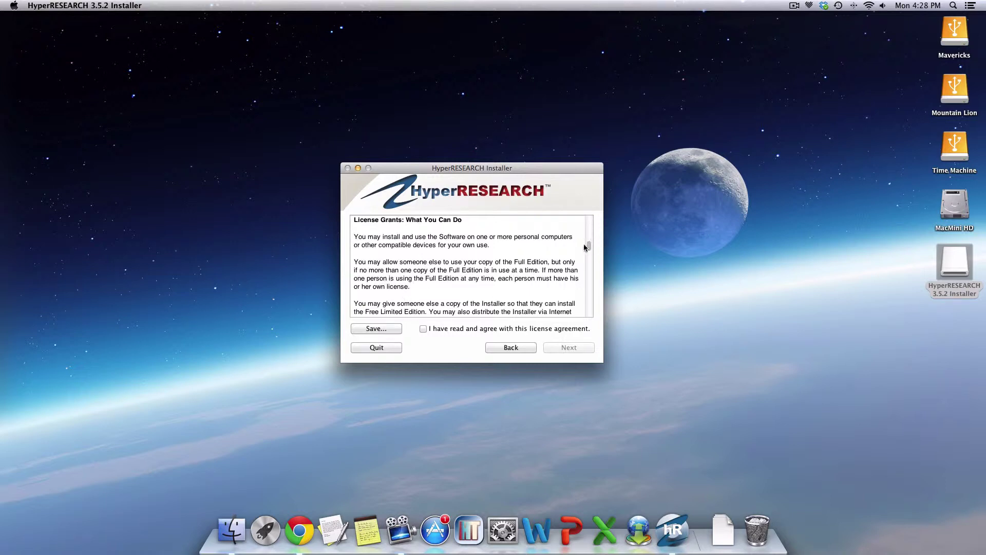
left_click_drag(590, 246, 592, 317)
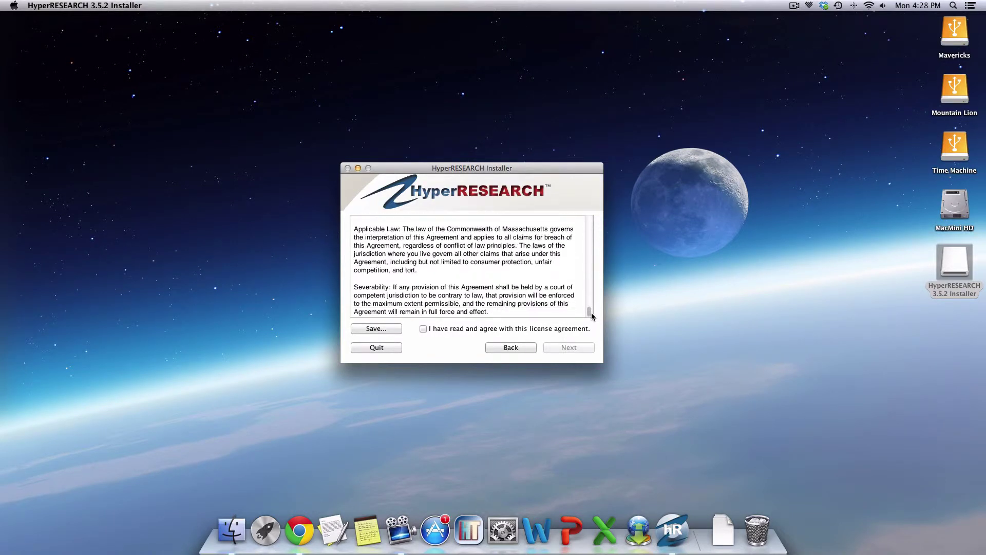
left_click(423, 328)
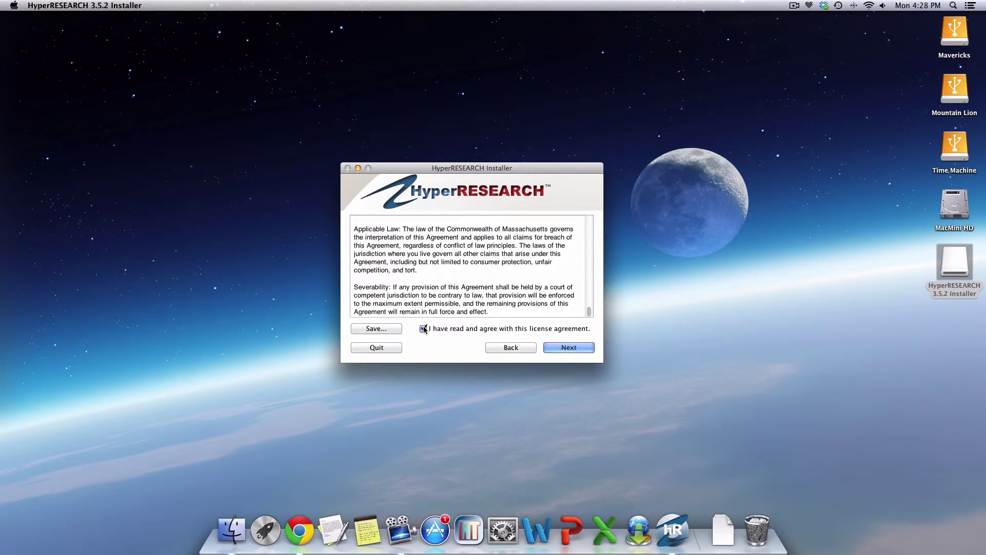
left_click(569, 348)
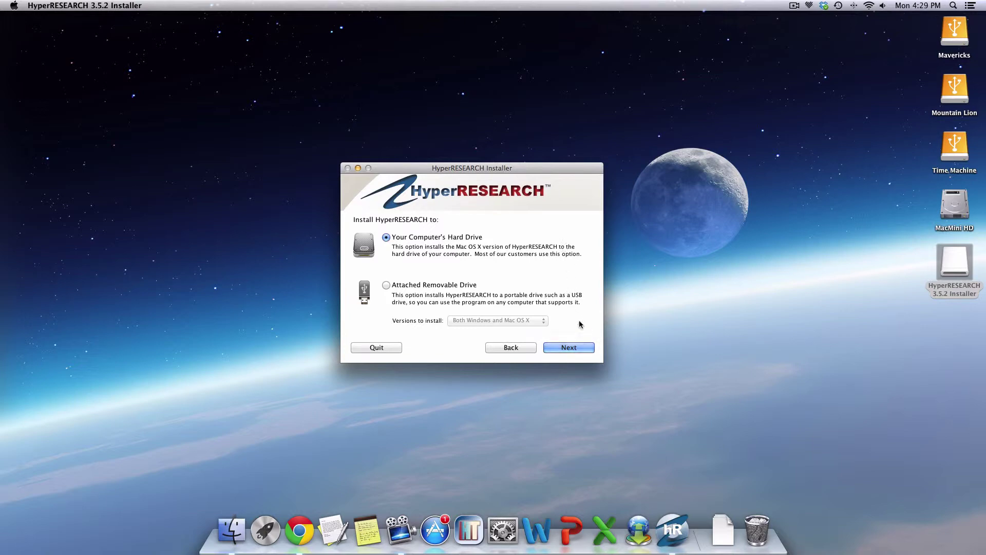
Install HyperRESEARCH to the computer's hard drive in the /Applications/HyperRESEARCH 3.5.2/ folder.
left_click(567, 349)
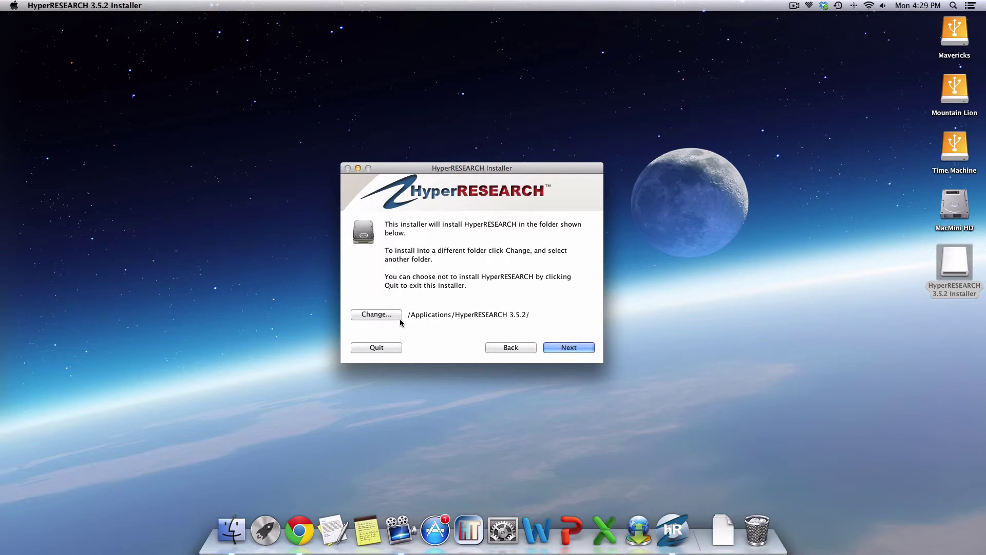
left_click(565, 349)
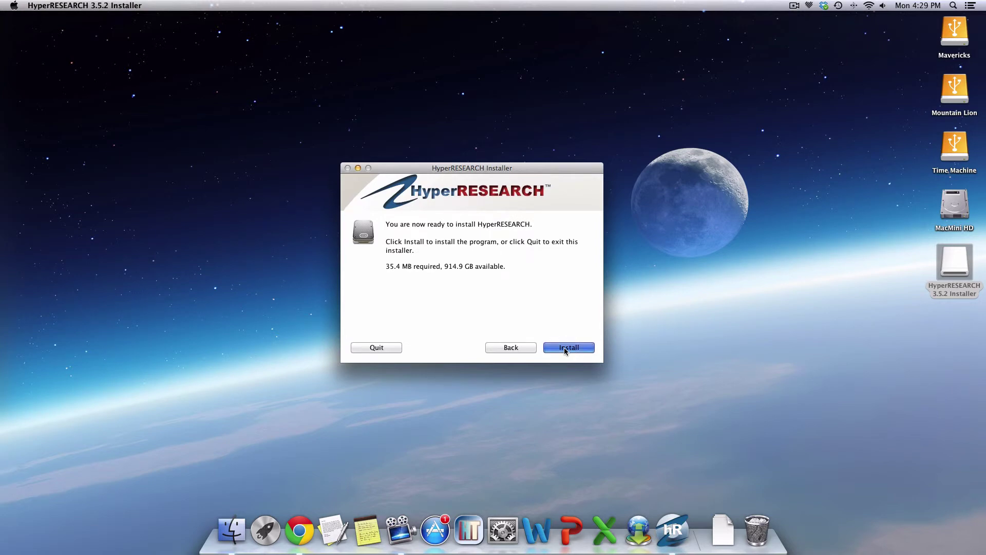
left_click(564, 348)
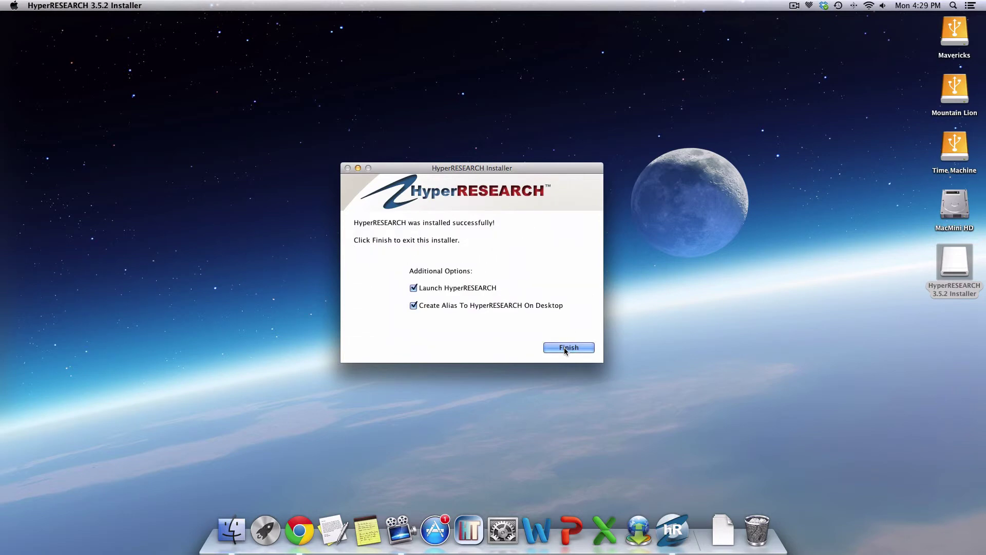
Finish the installer without a desktop alias but with HyperRESEARCH launched, and choose the Free Limited Edition in the licensing window.
left_click(414, 306)
left_click(564, 347)
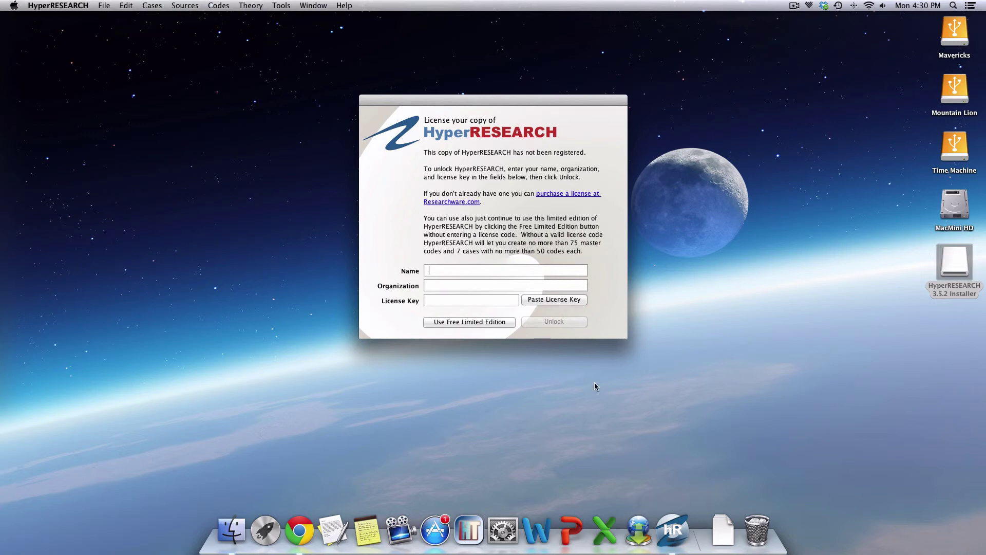
left_click_drag(419, 109, 389, 141)
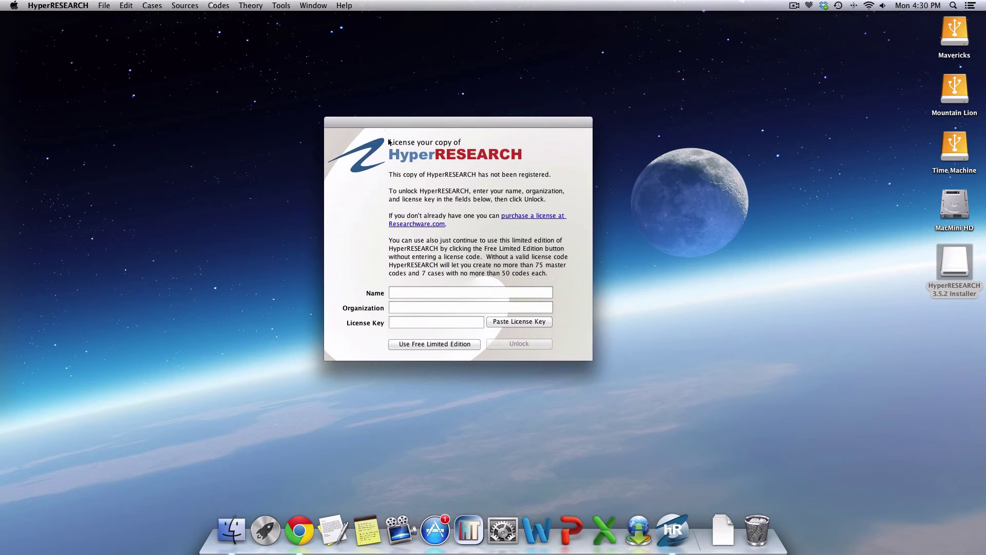
left_click(430, 347)
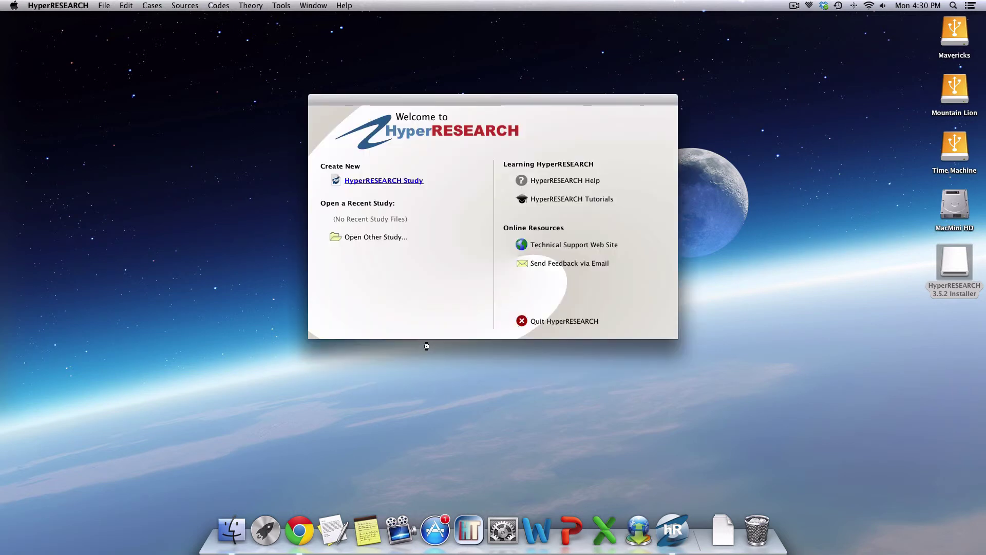
Switch to Finder, add HyperRESEARCH.app from the HyperRESEARCH 3.5.2 folder in Applications to the Dock, and close the Finder window.
left_click(223, 532)
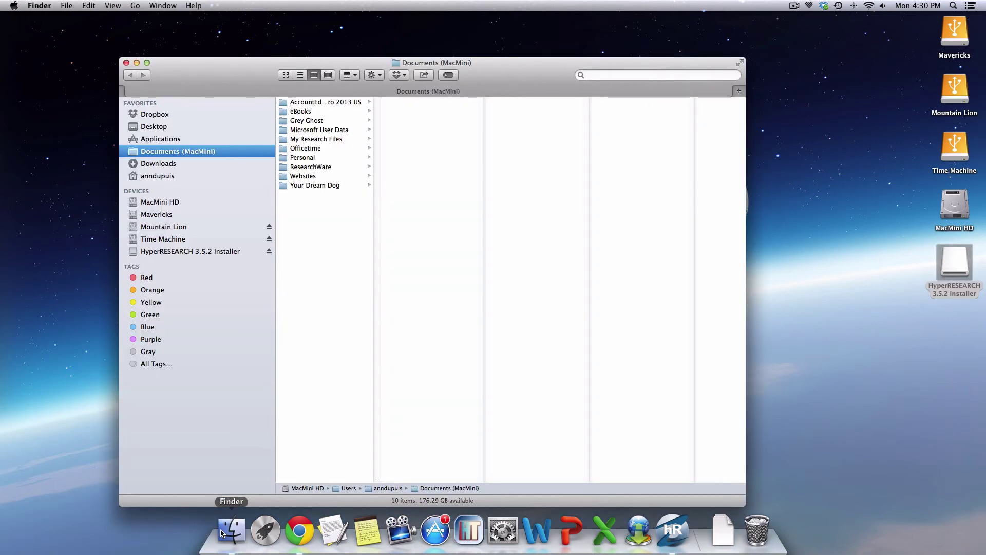
left_click(158, 141)
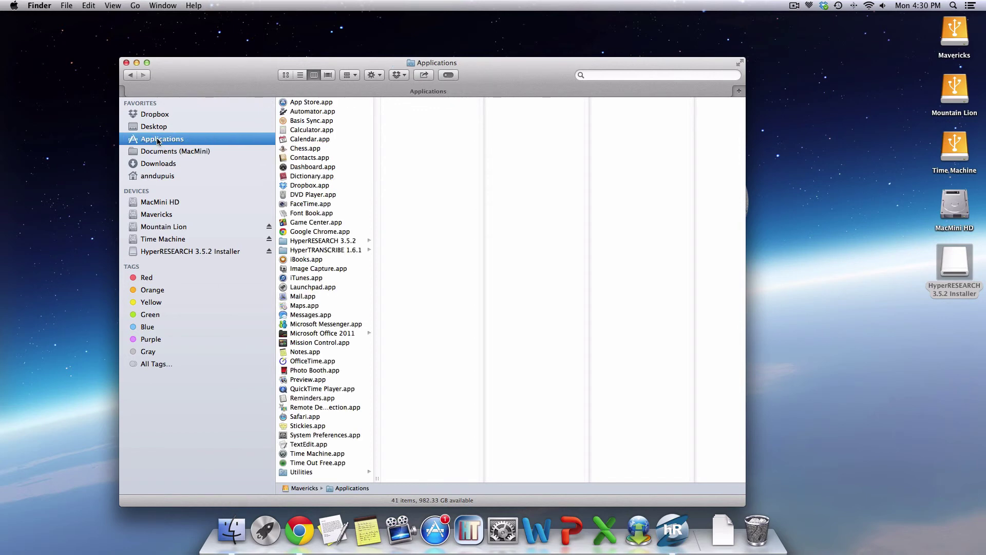
left_click(332, 241)
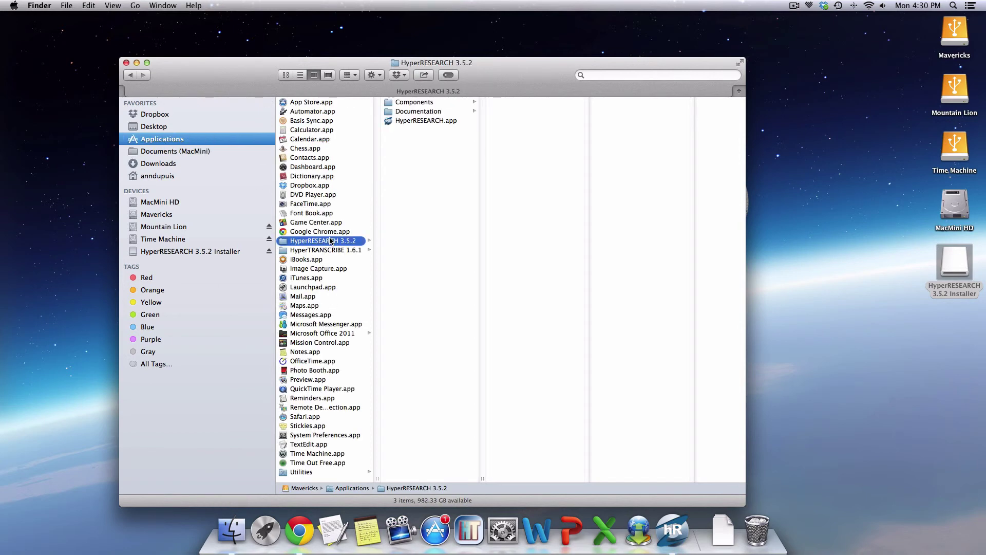
left_click_drag(388, 121, 344, 541)
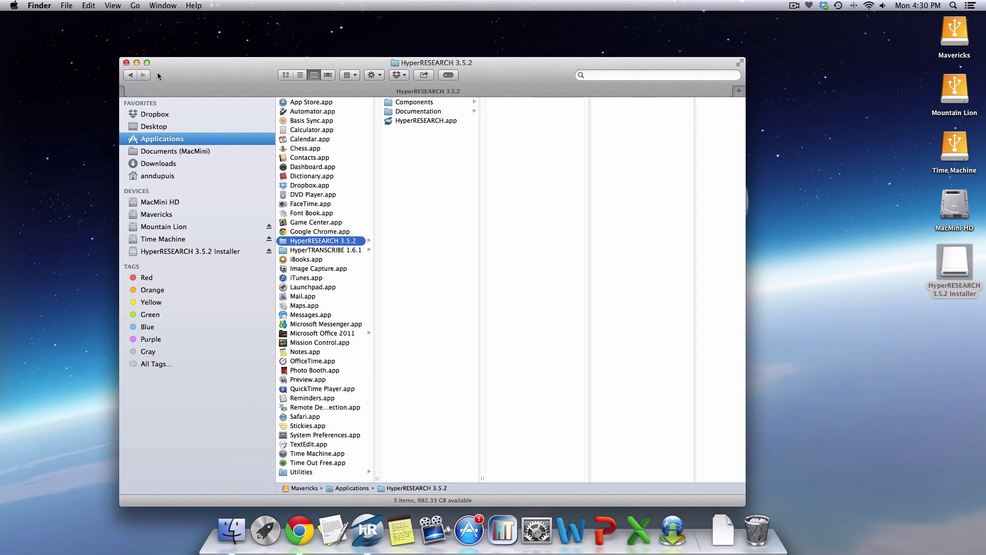
left_click(126, 62)
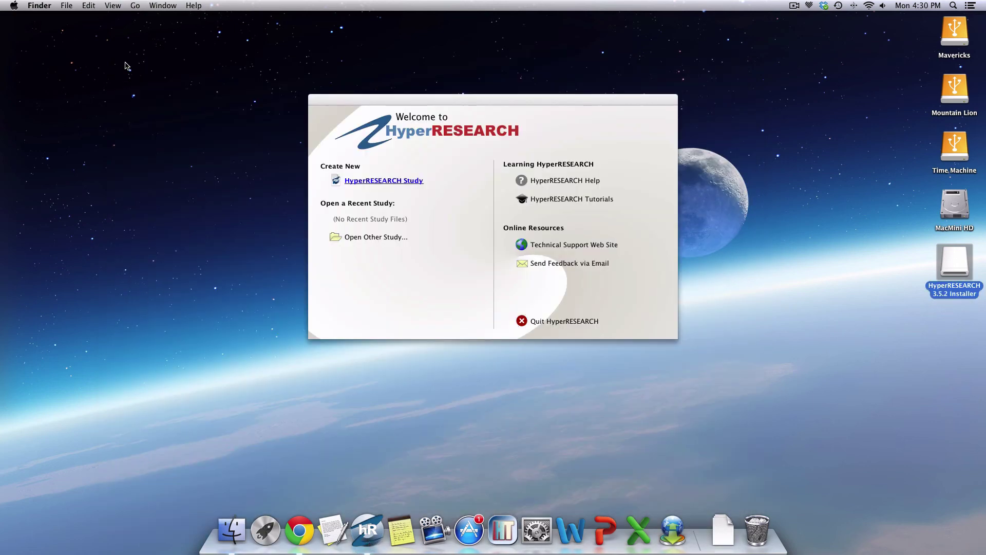